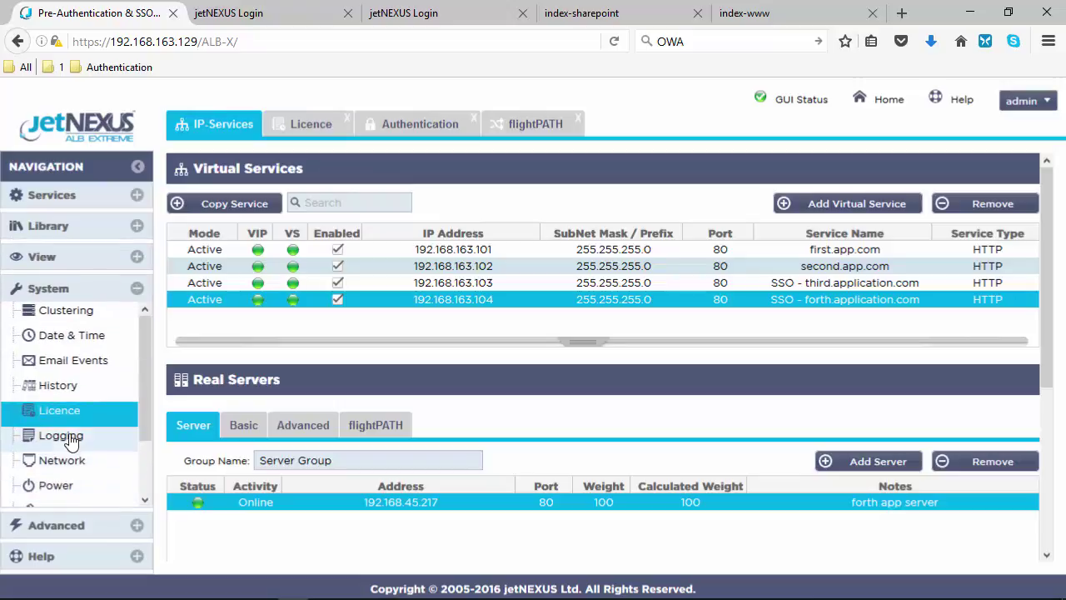
# Step: Check the Pre-Authentication licence entry and review the configured authentication servers
pyautogui.click(301, 131)
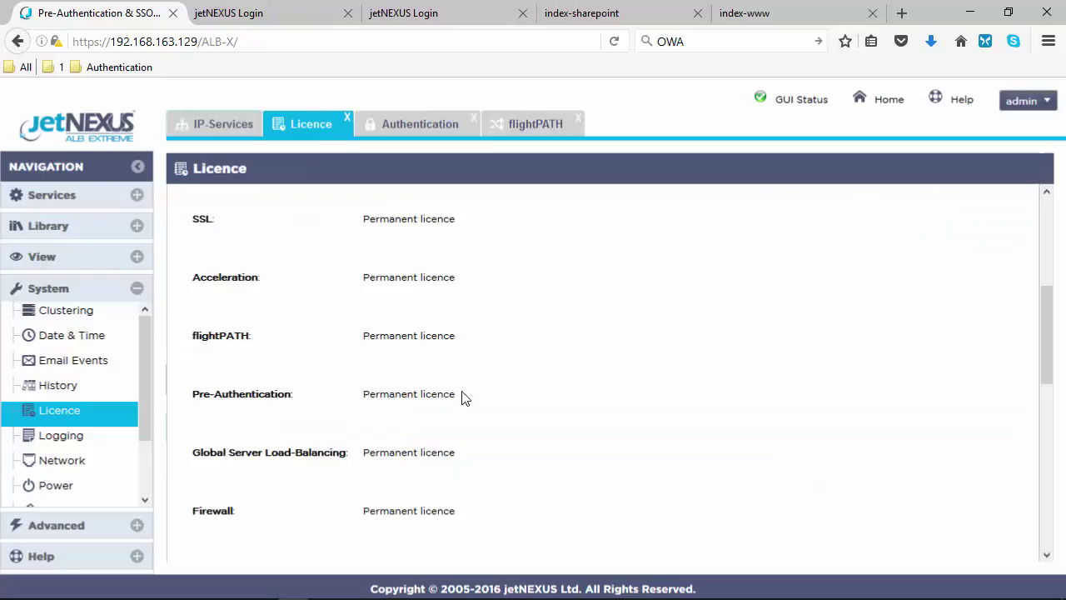
pyautogui.click(73, 233)
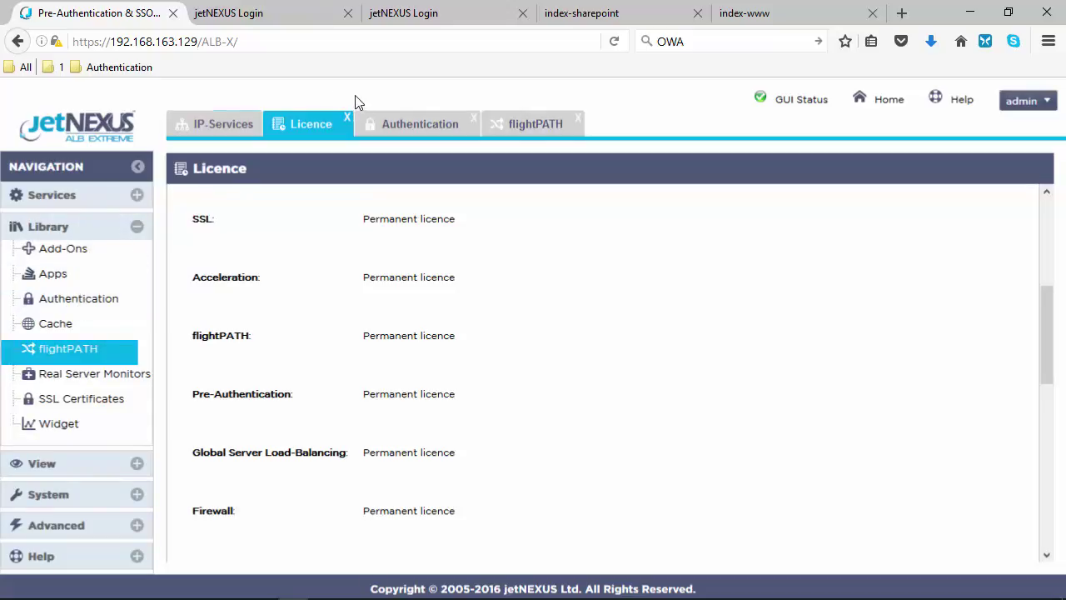
pyautogui.click(412, 135)
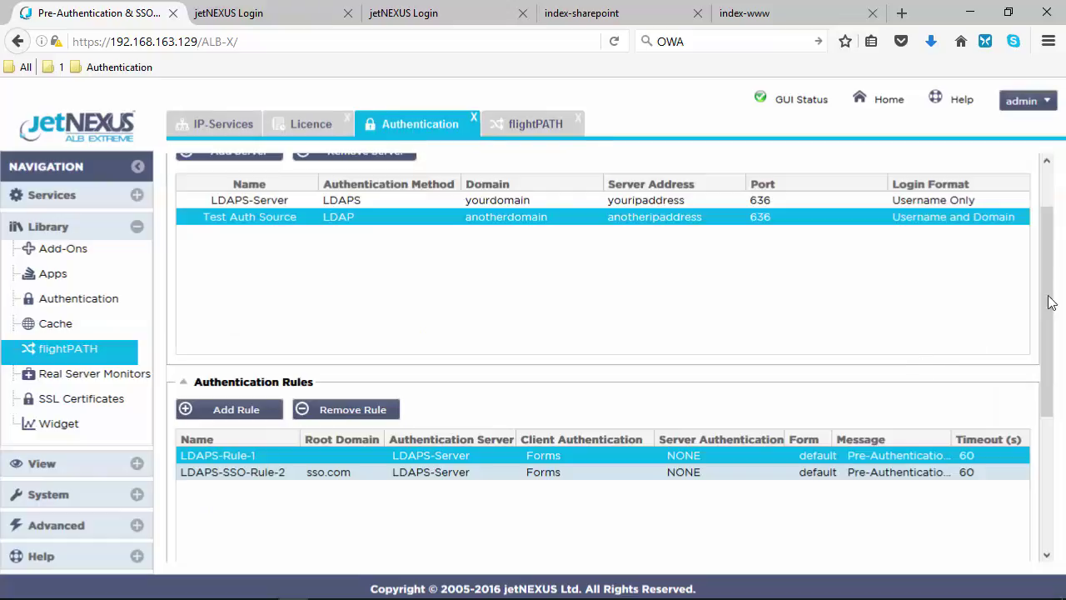
pyautogui.moveTo(1048, 237); pyautogui.dragTo(1051, 184)
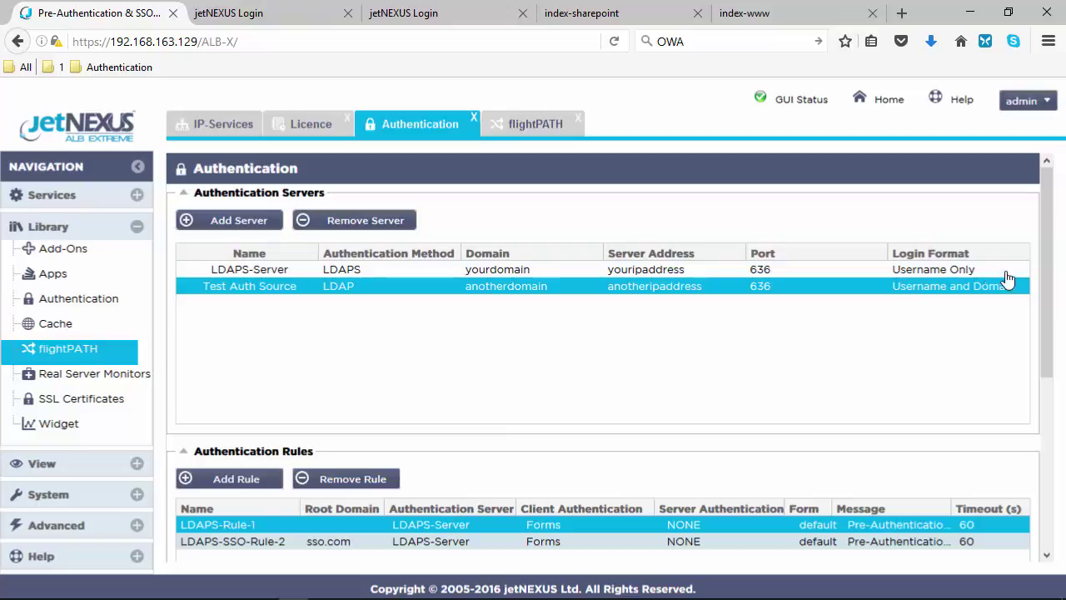
# Step: Open the LDAPS-Rule-1 authentication rule for editing and examine its authentication server and client authentication choices
pyautogui.moveTo(1050, 304); pyautogui.dragTo(1046, 436)
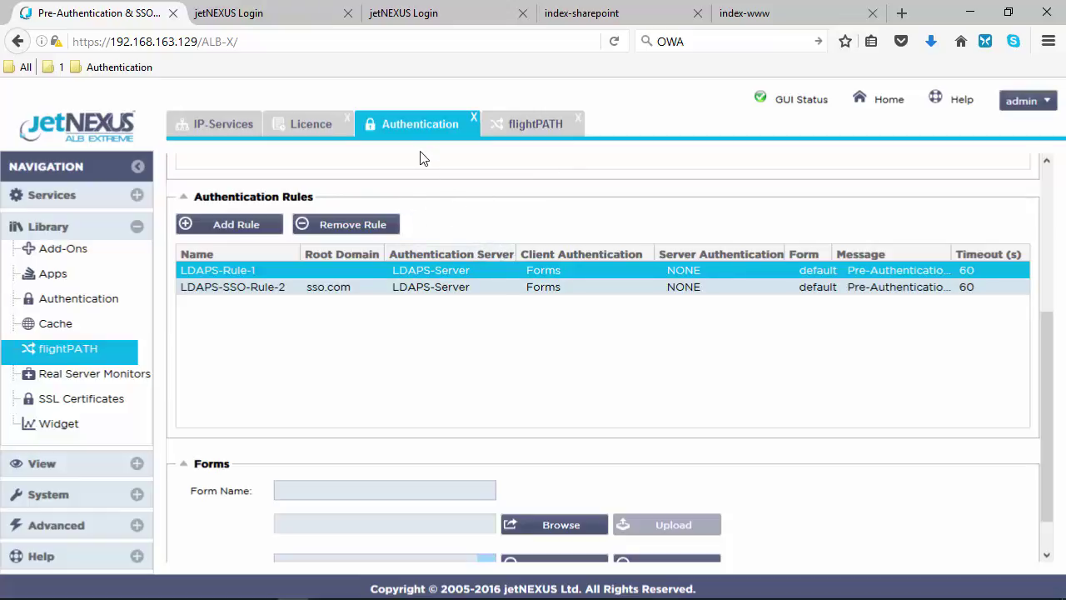
pyautogui.doubleClick(507, 274)
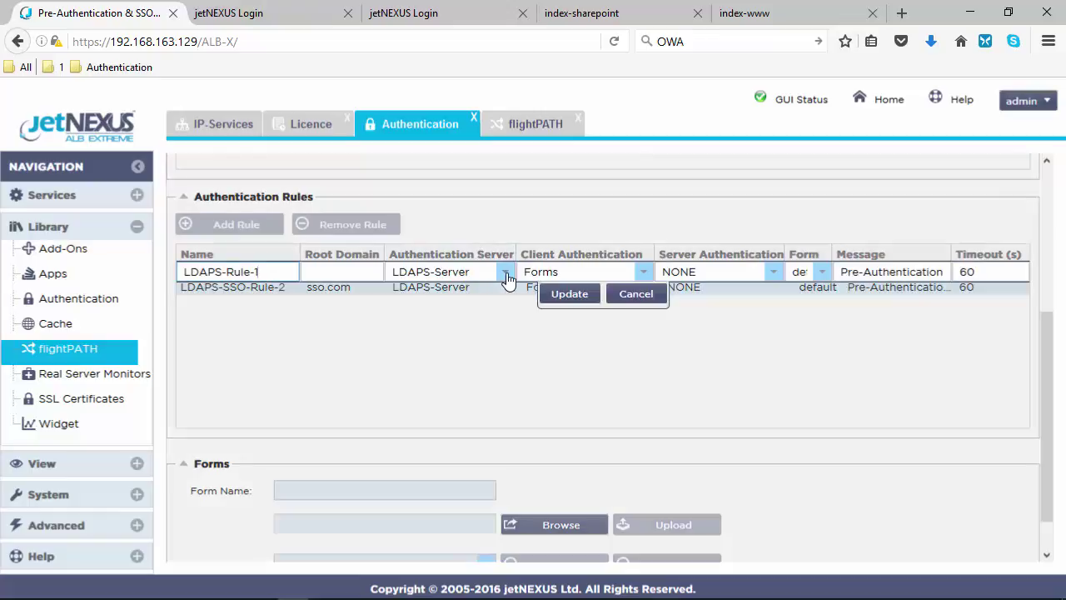
pyautogui.click(506, 275)
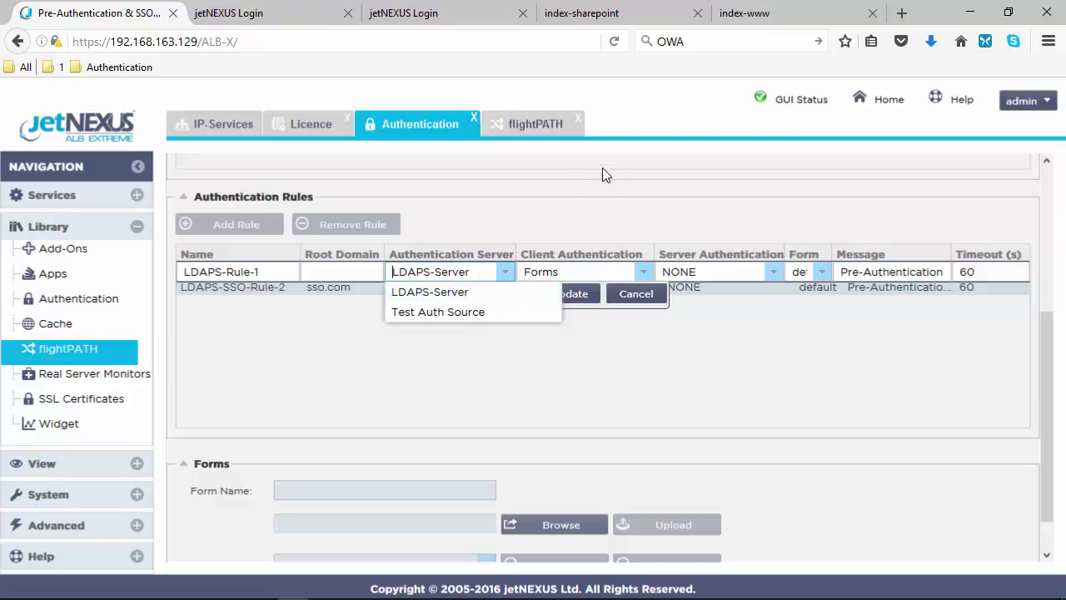
pyautogui.click(583, 228)
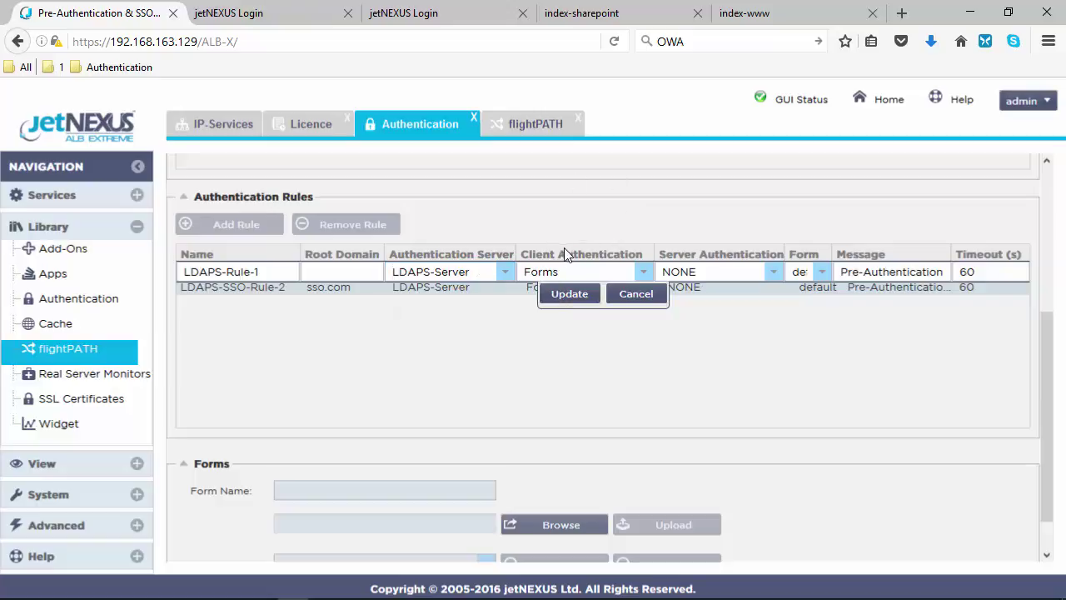
pyautogui.click(645, 273)
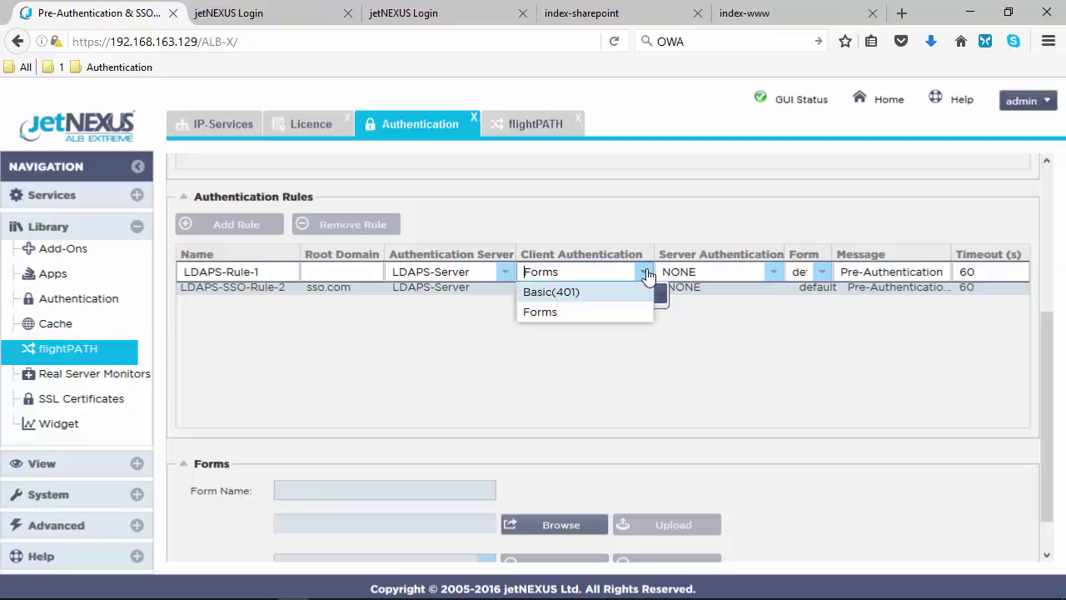
pyautogui.click(646, 273)
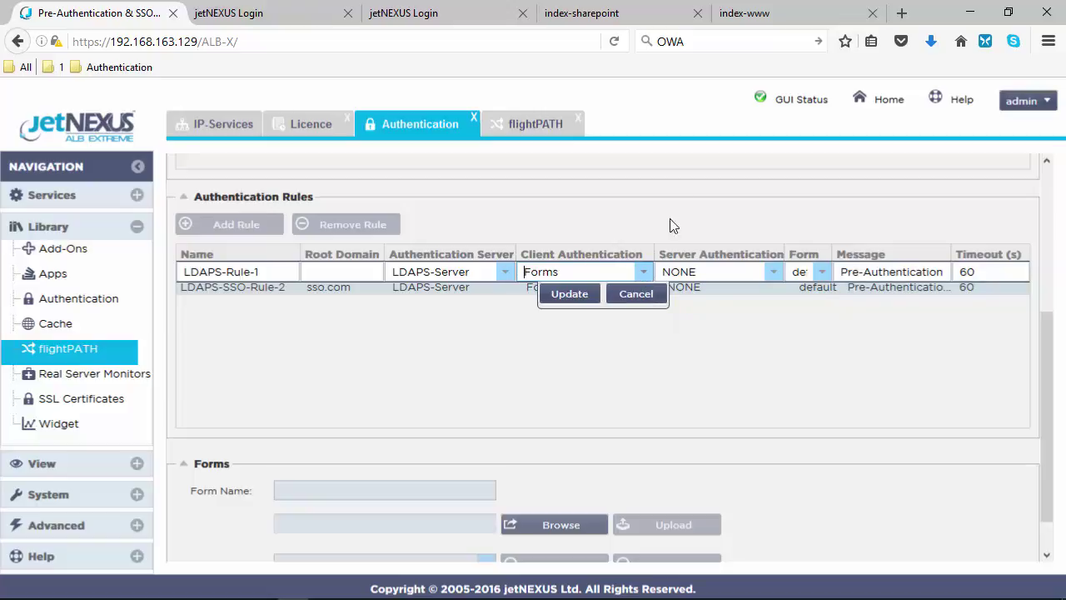
# Step: Examine the form and server authentication choices of LDAPS-Rule-1, and discard the edit
pyautogui.click(823, 274)
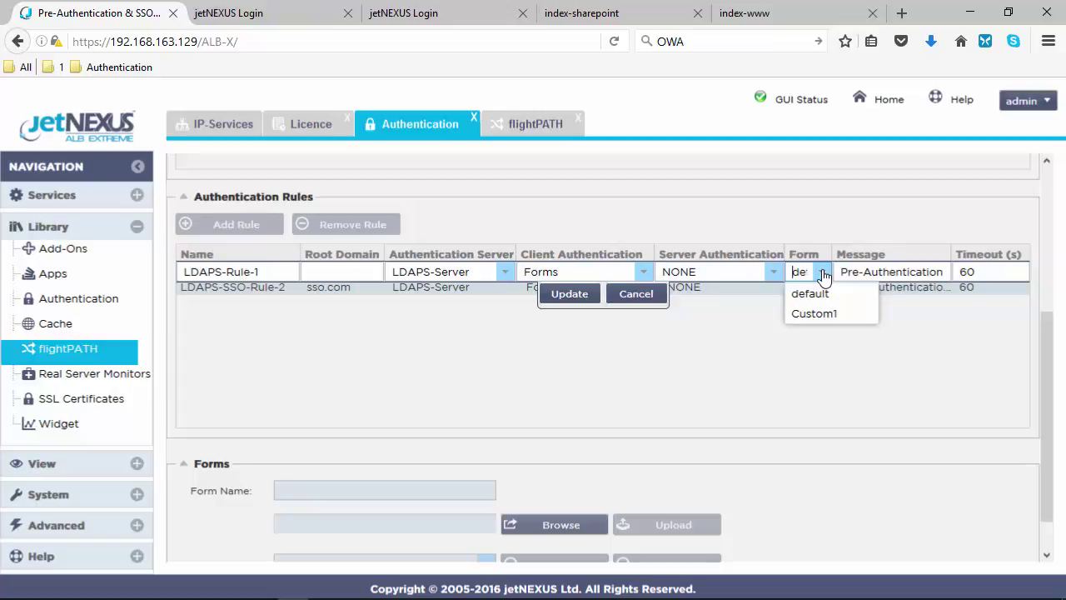
pyautogui.click(741, 224)
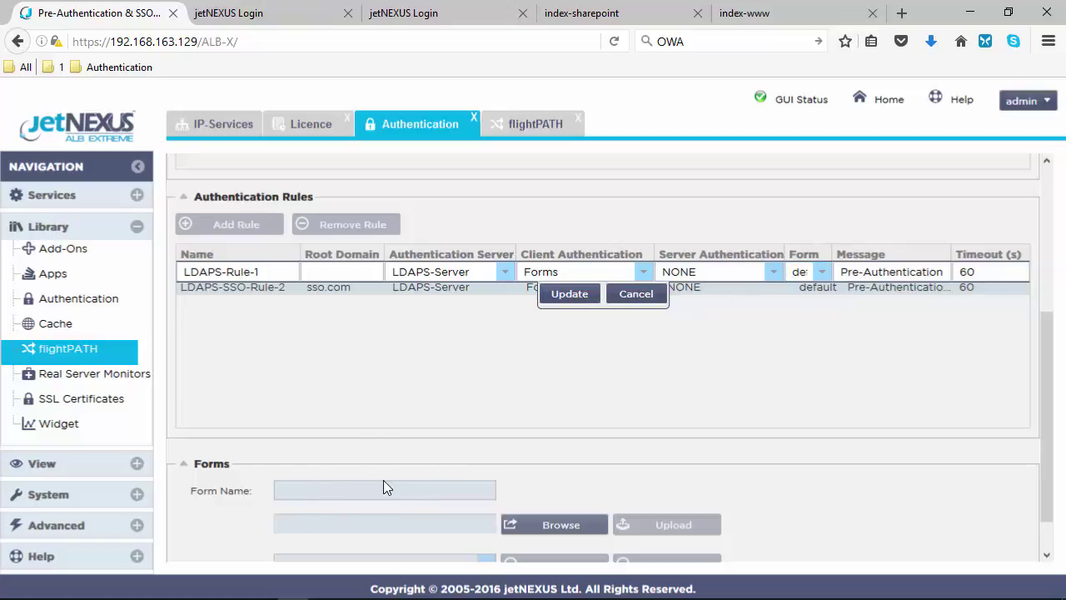
pyautogui.click(776, 272)
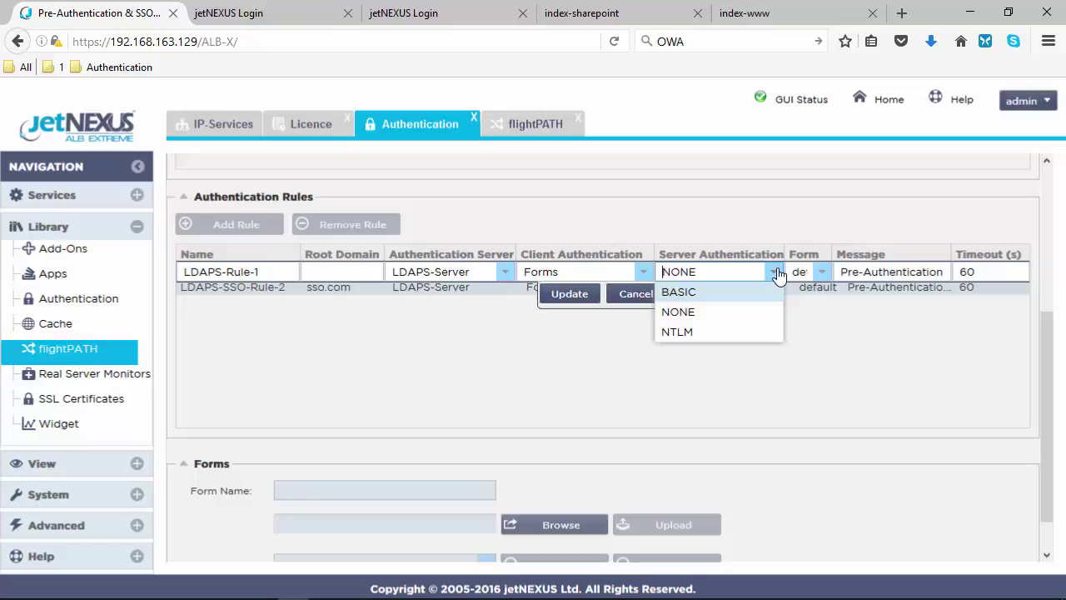
pyautogui.click(776, 273)
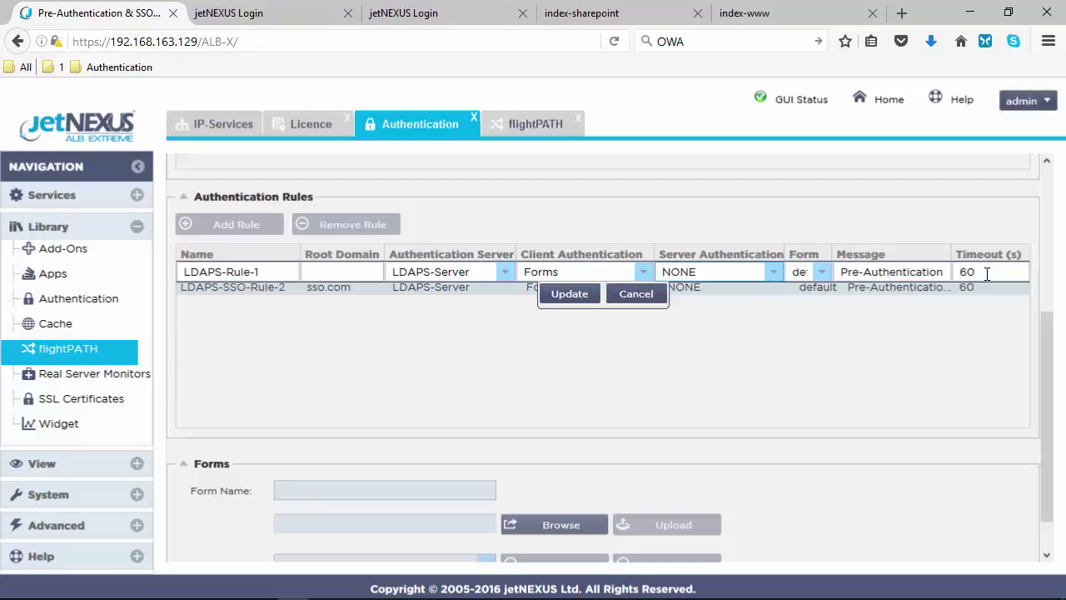
pyautogui.click(647, 298)
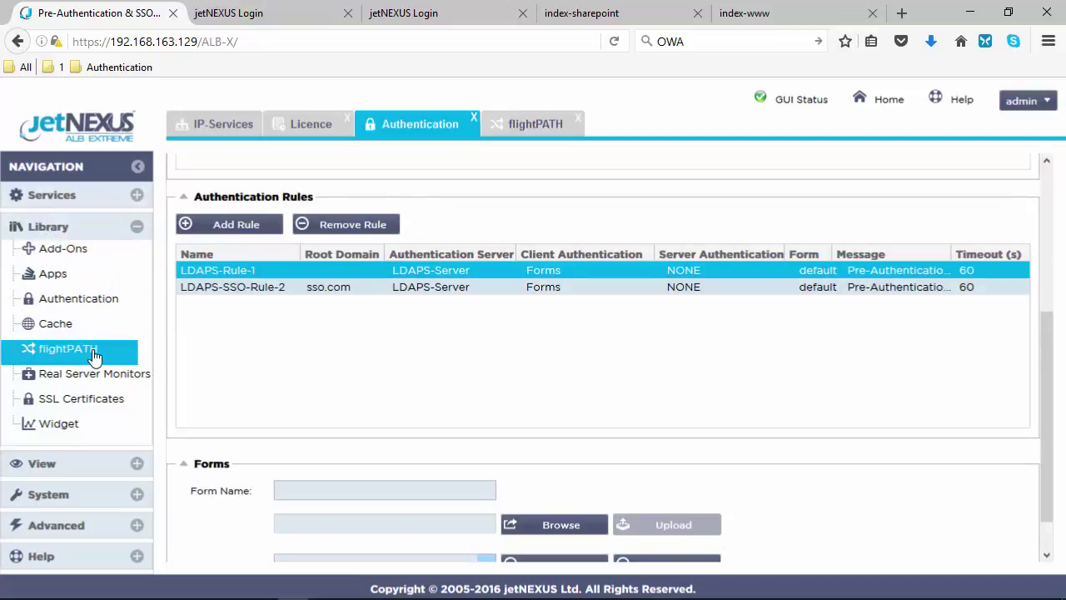
# Step: Review the host and source IP conditions of the flightPATH "Authenticate App Servers - Using rule 1"
pyautogui.click(526, 123)
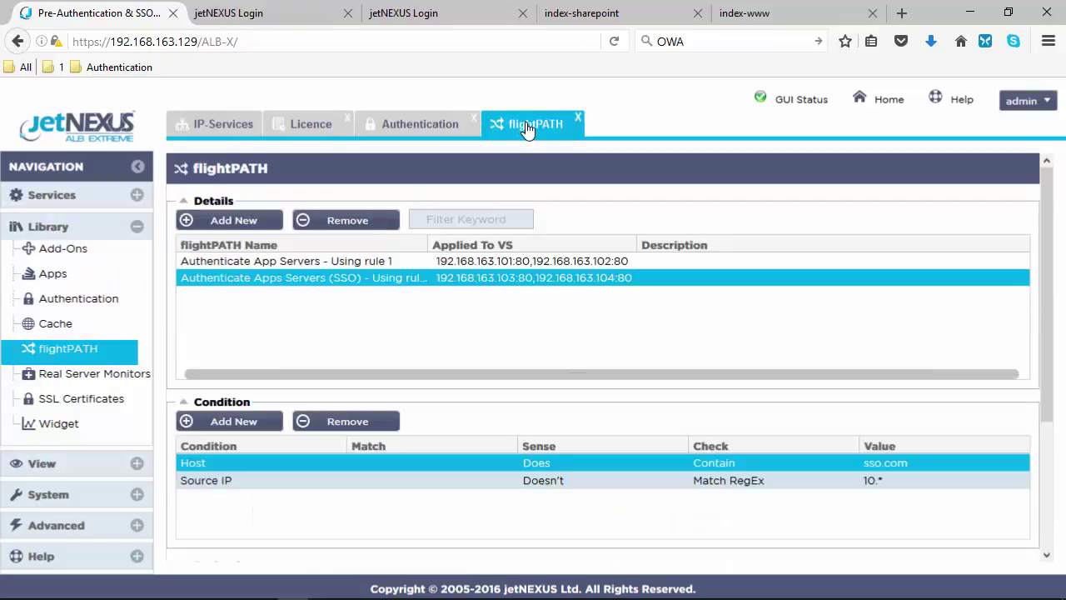
pyautogui.click(371, 261)
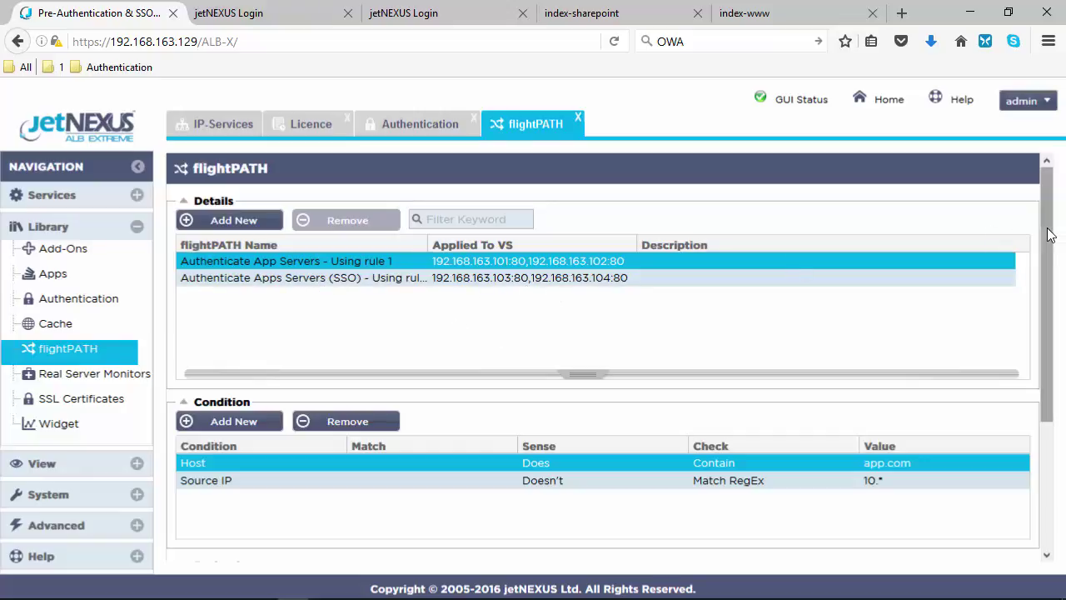
pyautogui.moveTo(1049, 236); pyautogui.dragTo(1052, 362)
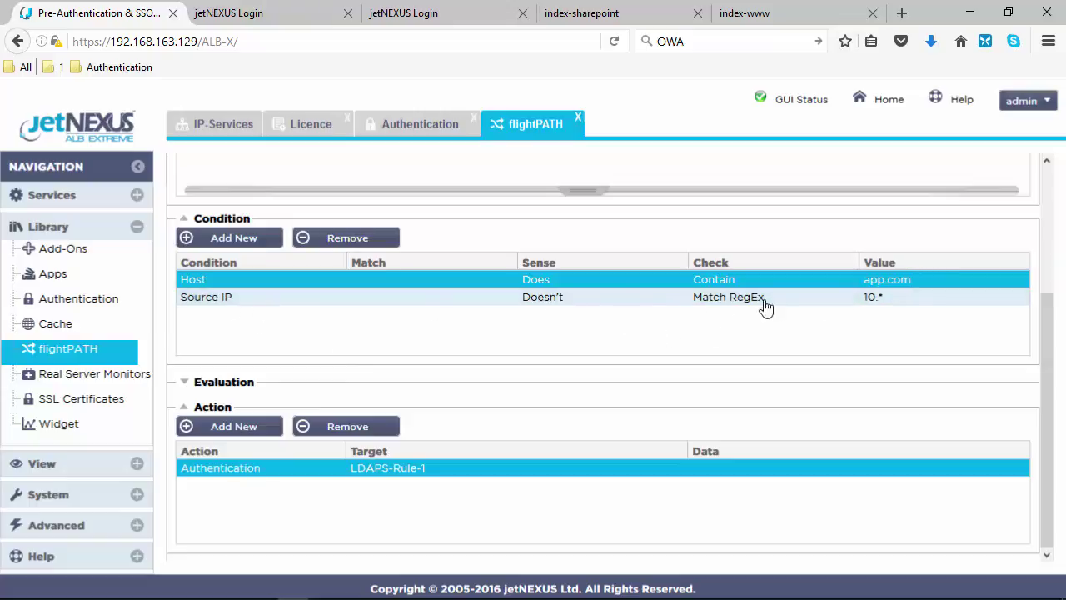
pyautogui.click(888, 302)
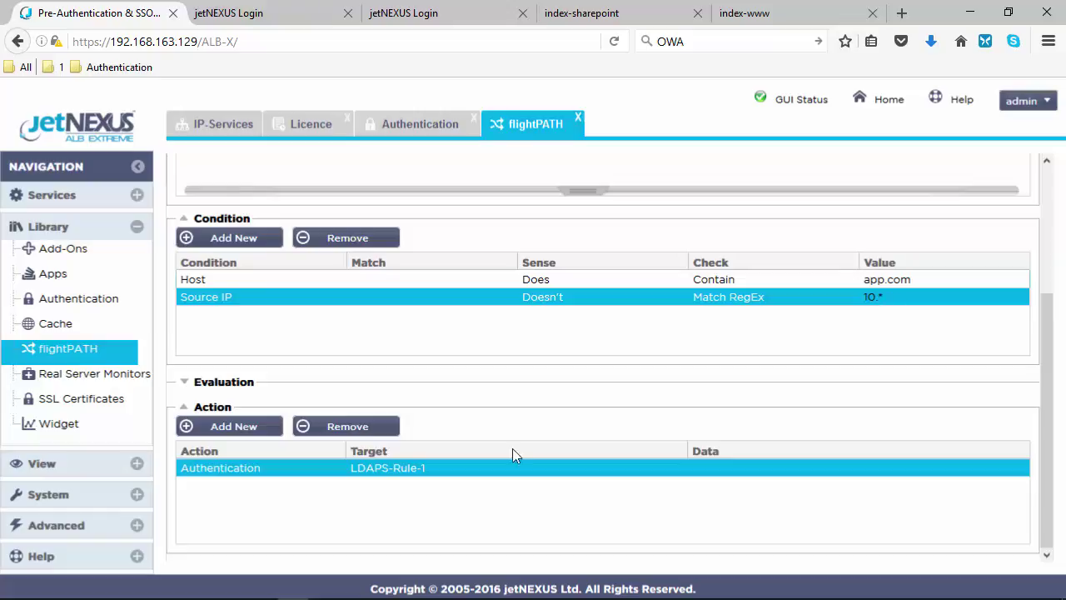
# Step: Examine the action types and target choices of the flightPATH's Authentication action, and discard the edit
pyautogui.doubleClick(330, 472)
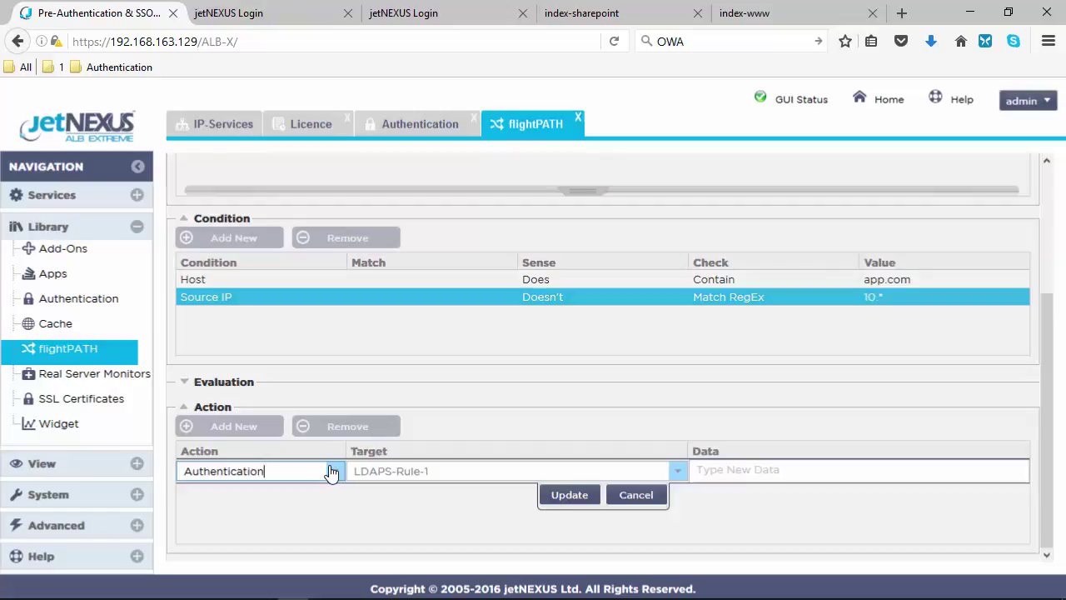
pyautogui.click(334, 473)
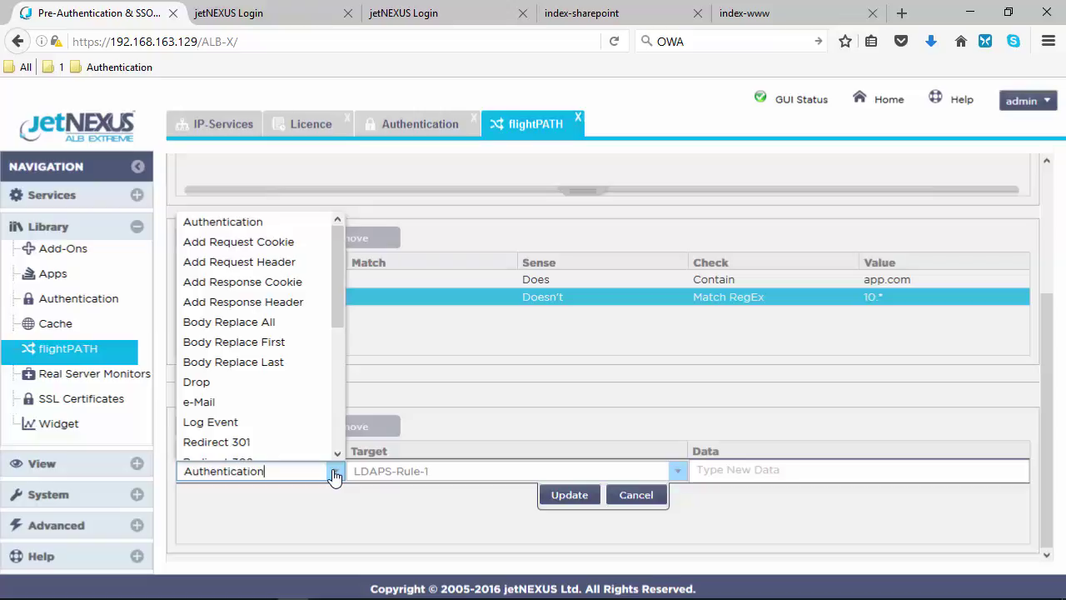
pyautogui.click(679, 472)
pyautogui.click(679, 471)
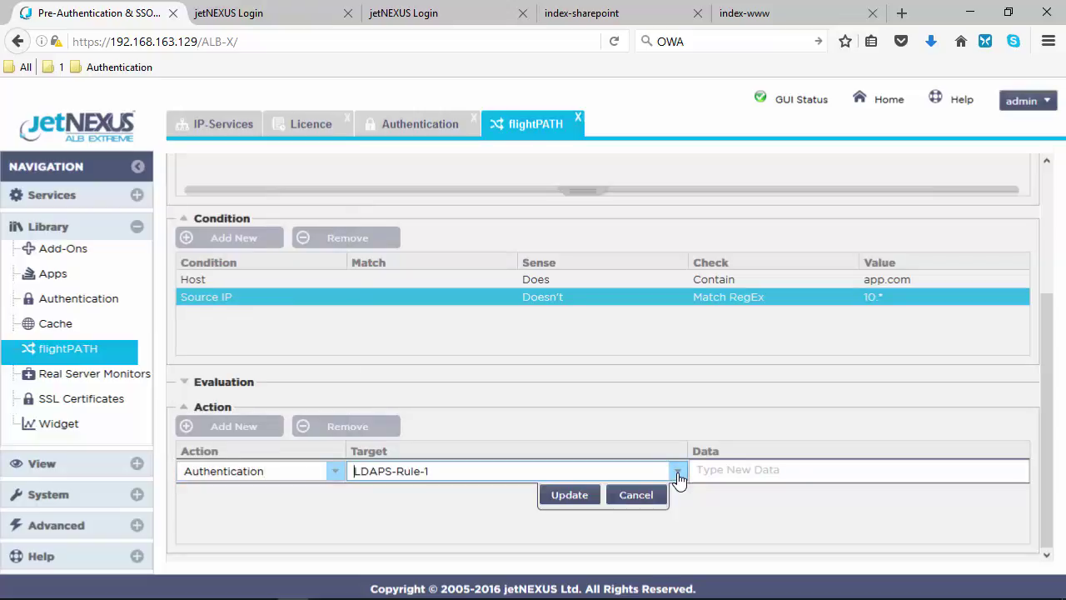
pyautogui.click(631, 497)
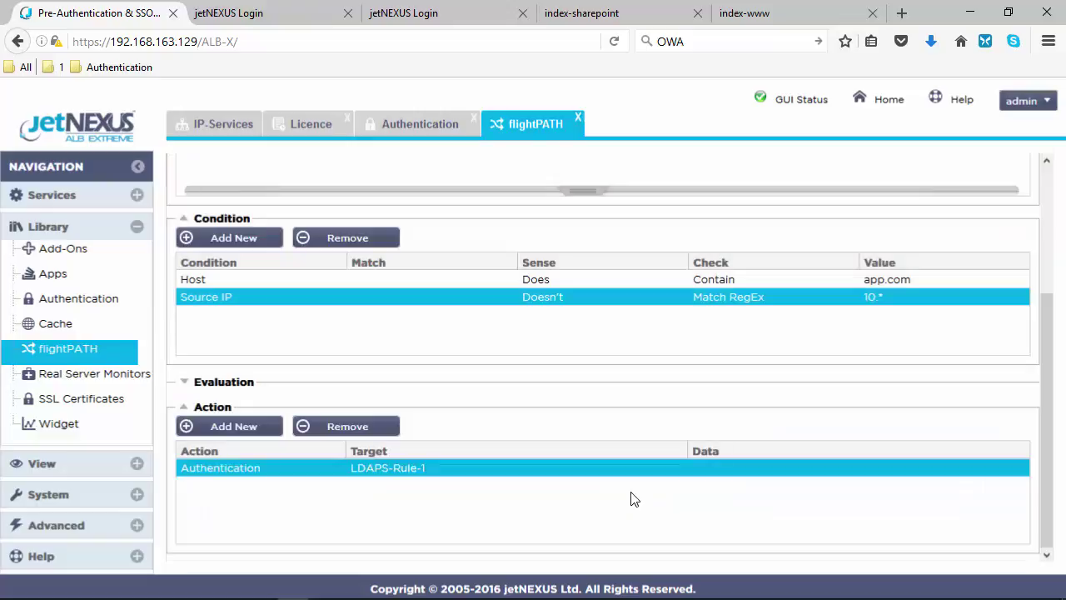
# Step: Review which flightPATHs are applied to each of the four virtual services, 192.168.163.101 through 192.168.163.104
pyautogui.click(221, 142)
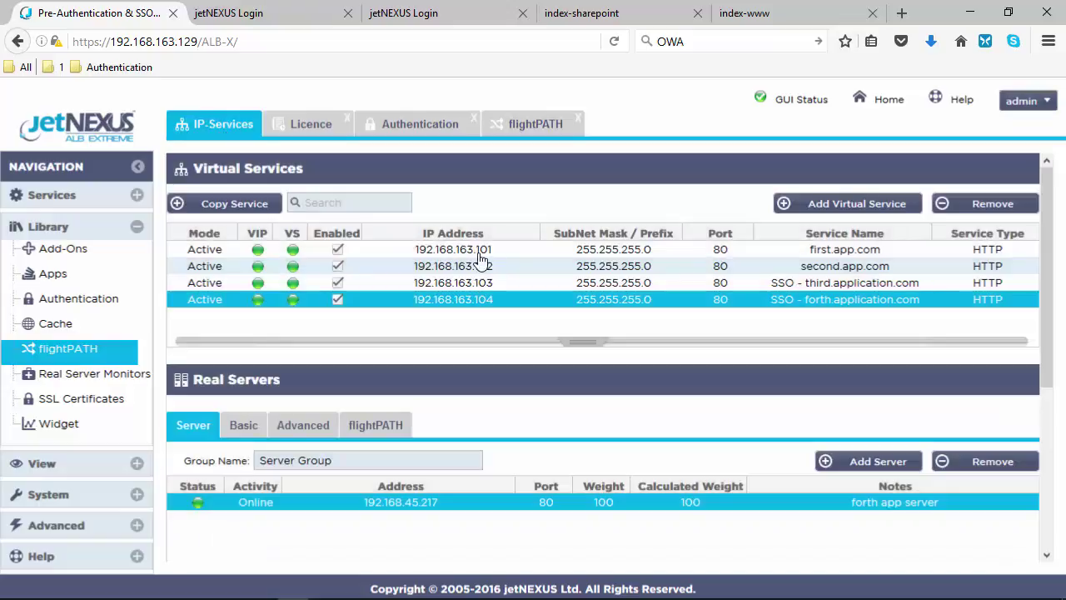
pyautogui.click(479, 253)
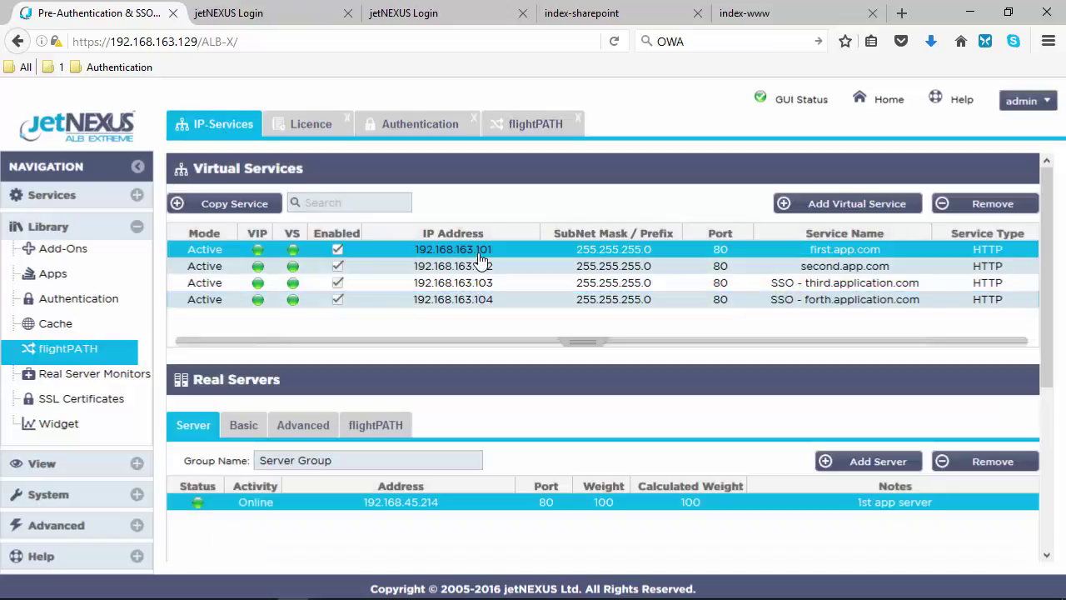
pyautogui.click(376, 427)
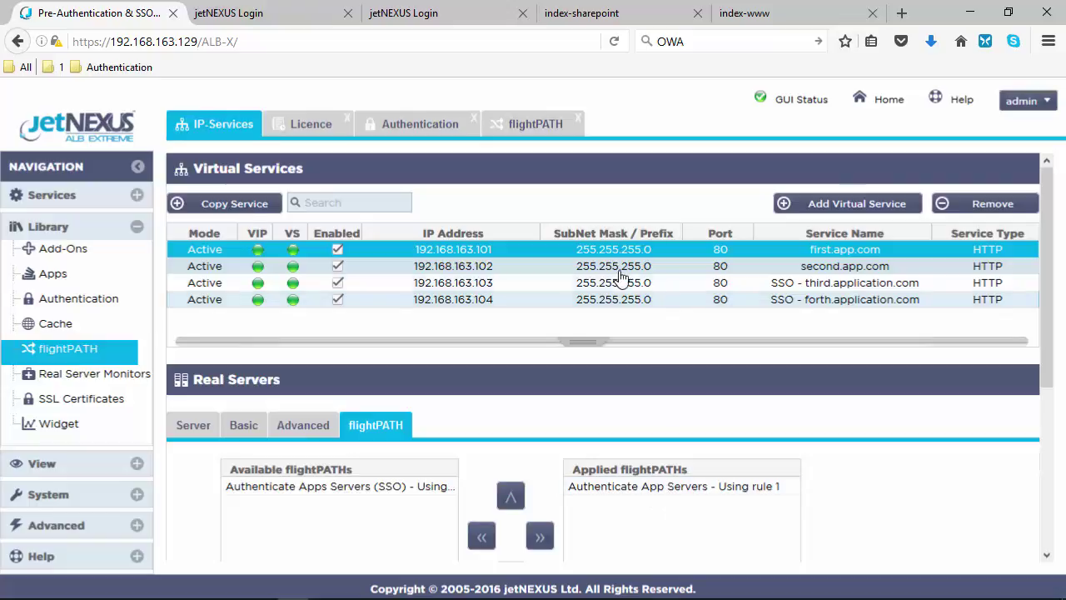
pyautogui.click(648, 267)
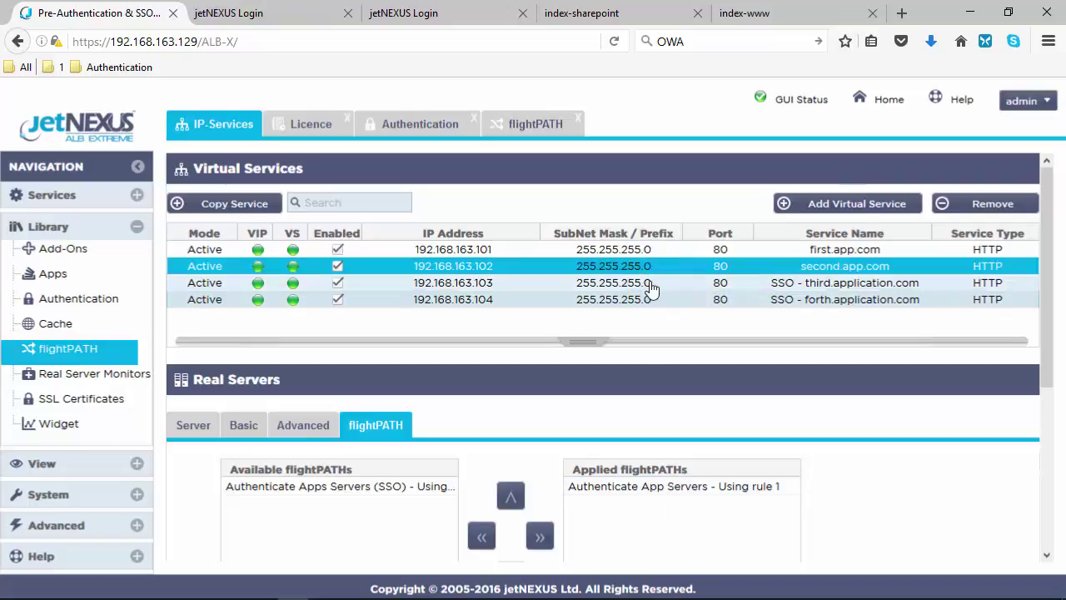
pyautogui.click(648, 284)
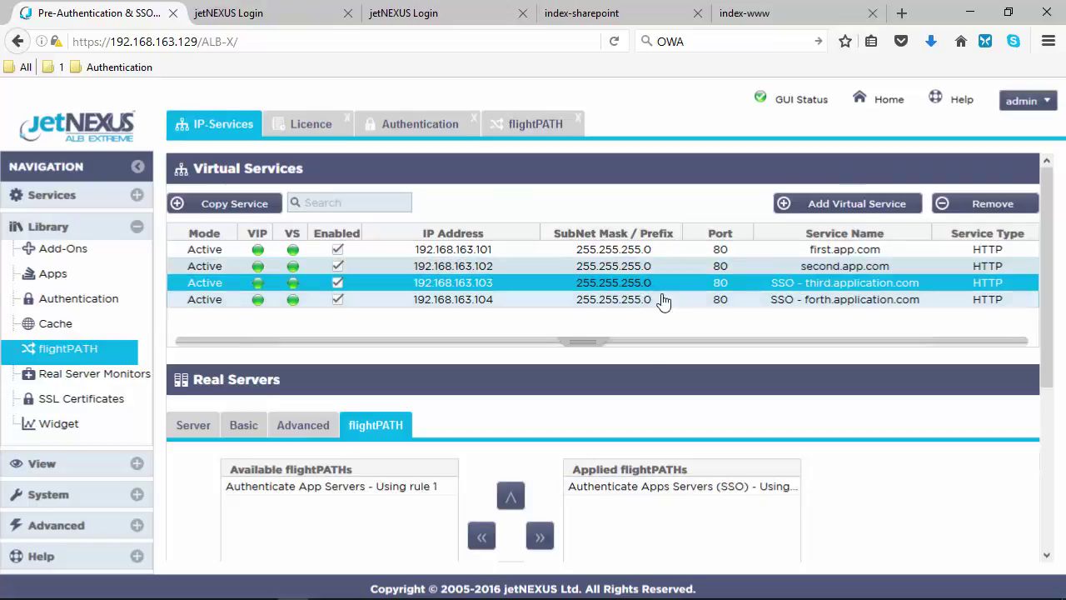
pyautogui.click(647, 305)
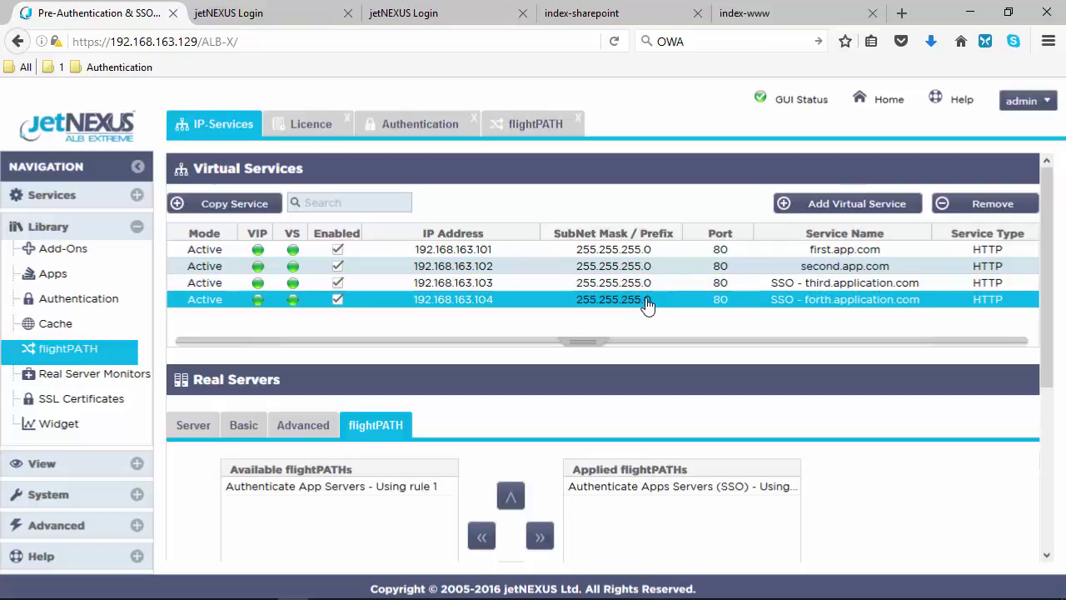
# Step: Compare the login pages of first.app.com and second.app.com, reload the second one, and return to first.app.com
pyautogui.click(278, 17)
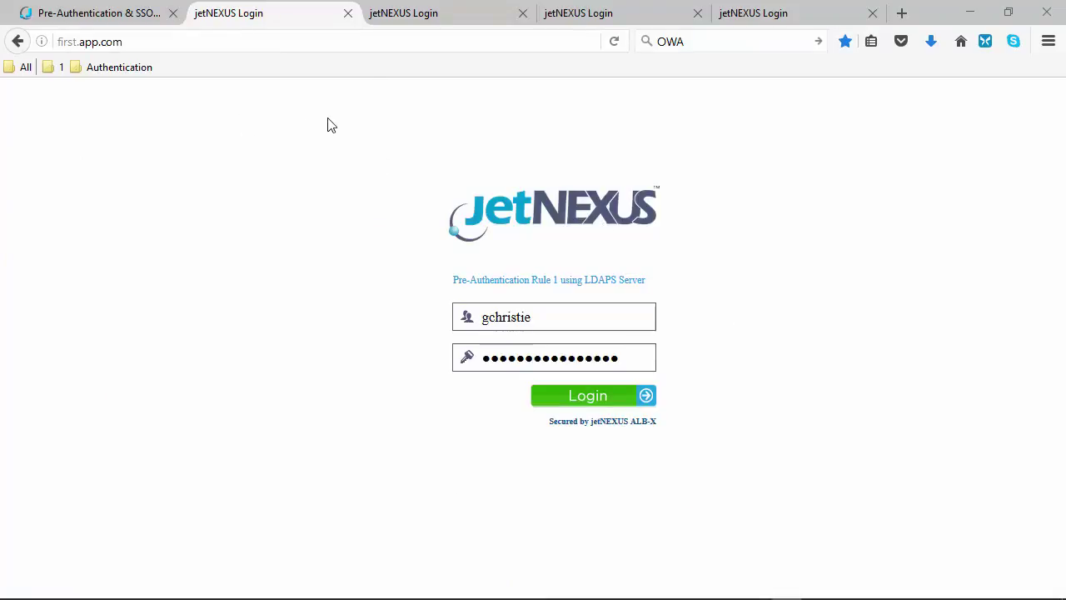
pyautogui.click(433, 17)
pyautogui.click(248, 15)
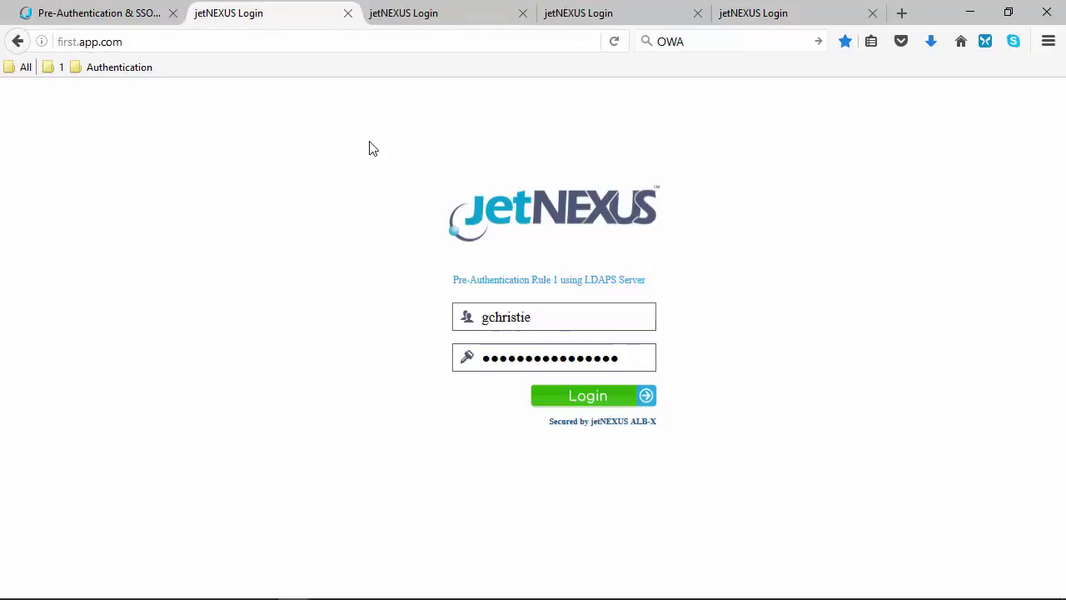
pyautogui.click(422, 17)
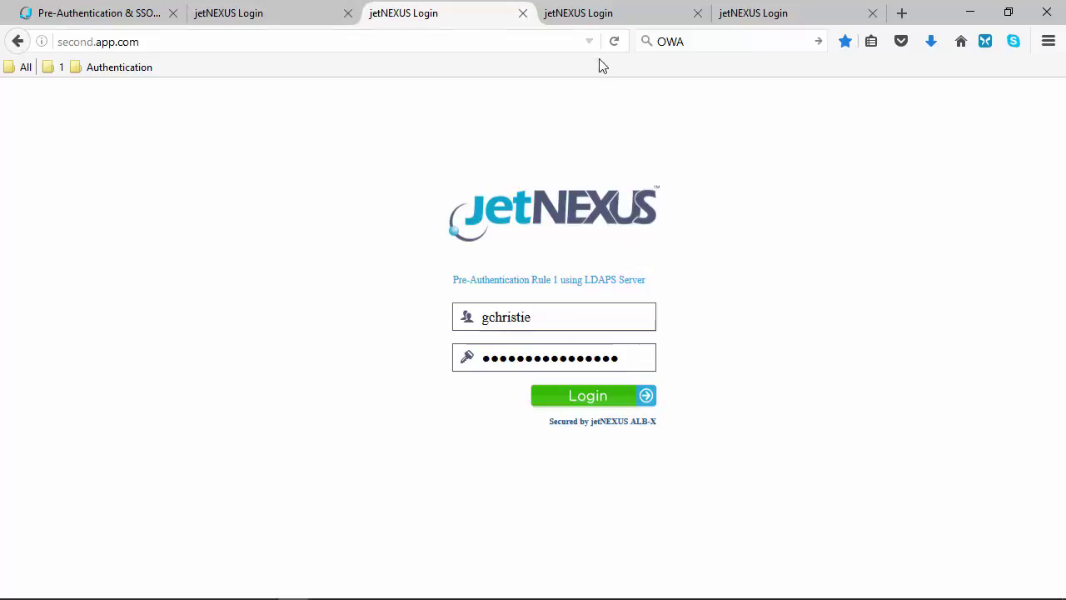
pyautogui.click(614, 42)
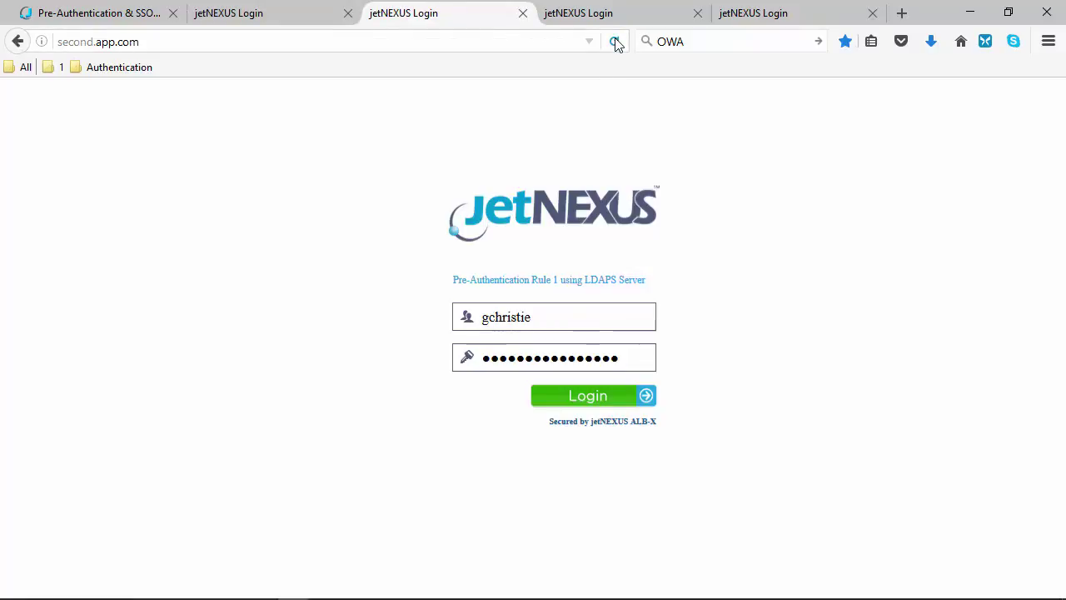
pyautogui.click(615, 43)
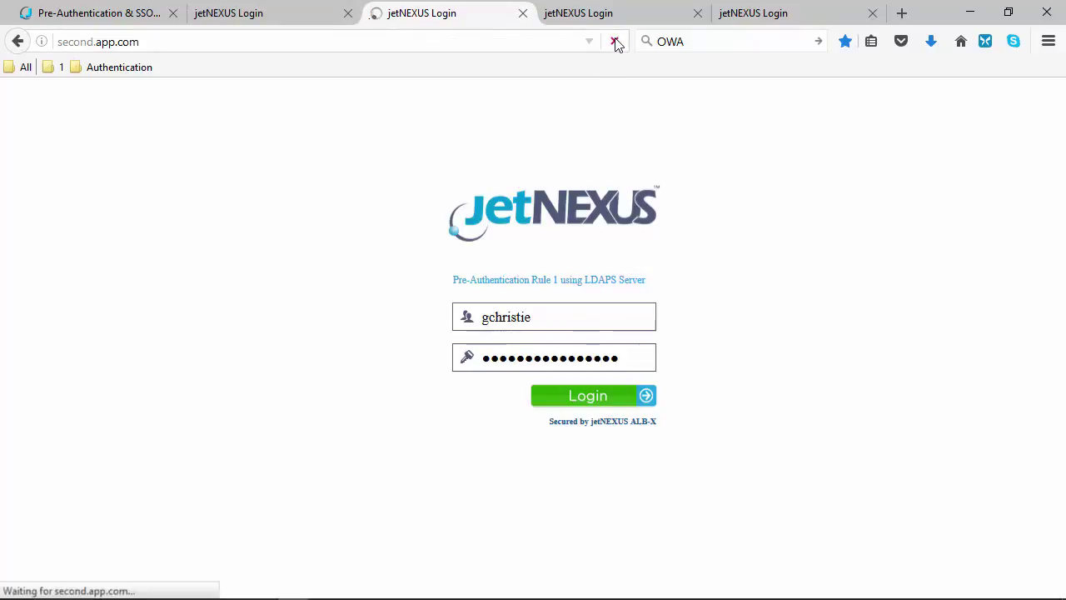
pyautogui.click(276, 15)
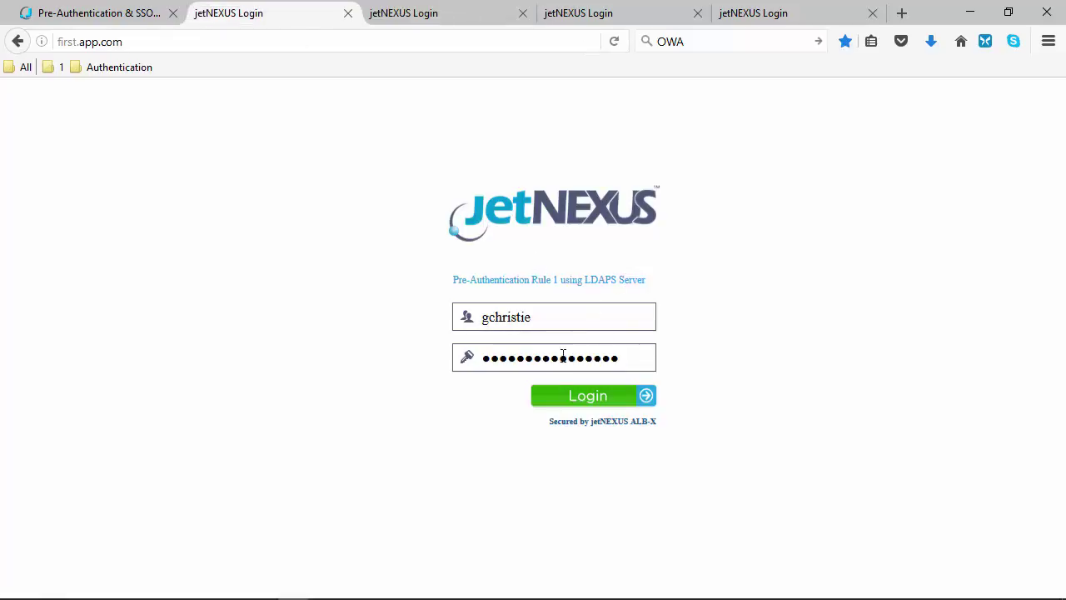
# Step: Log in to first.app.com and to second.app.com separately with the prefilled credentials
pyautogui.click(589, 397)
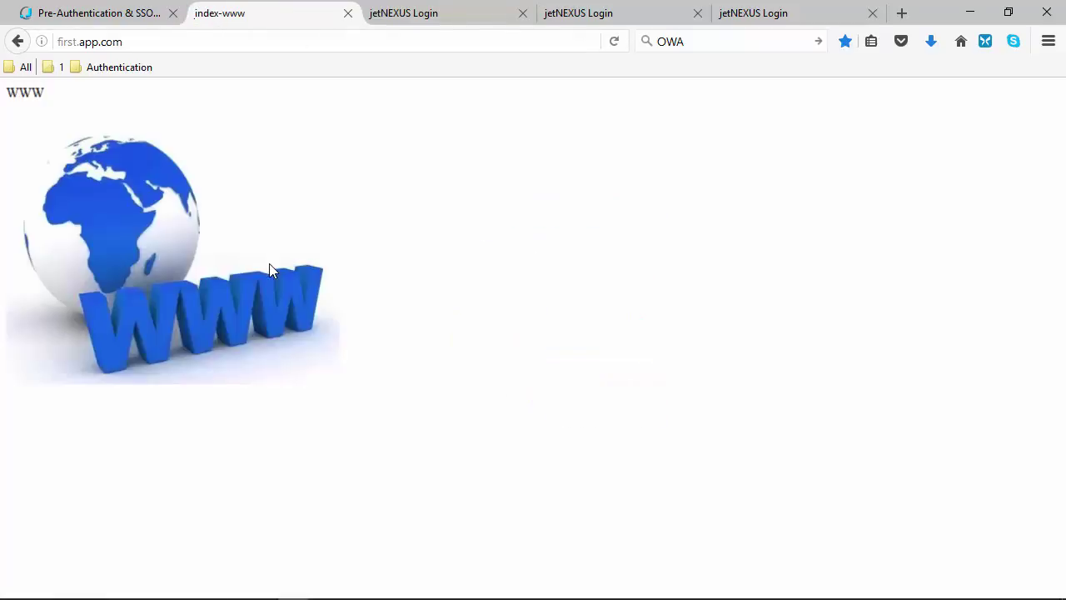
pyautogui.click(385, 8)
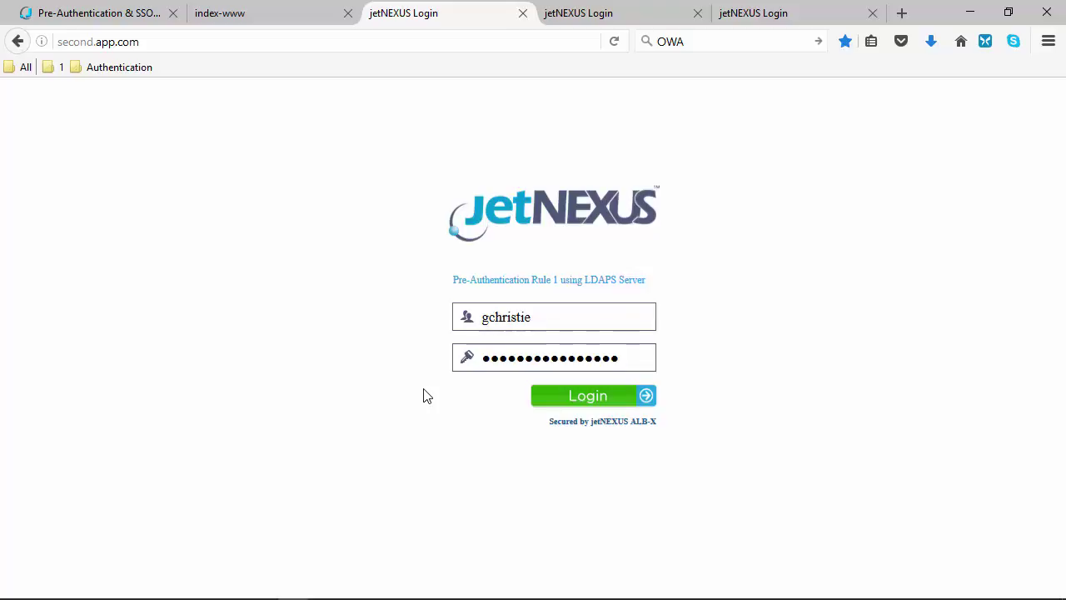
pyautogui.click(581, 400)
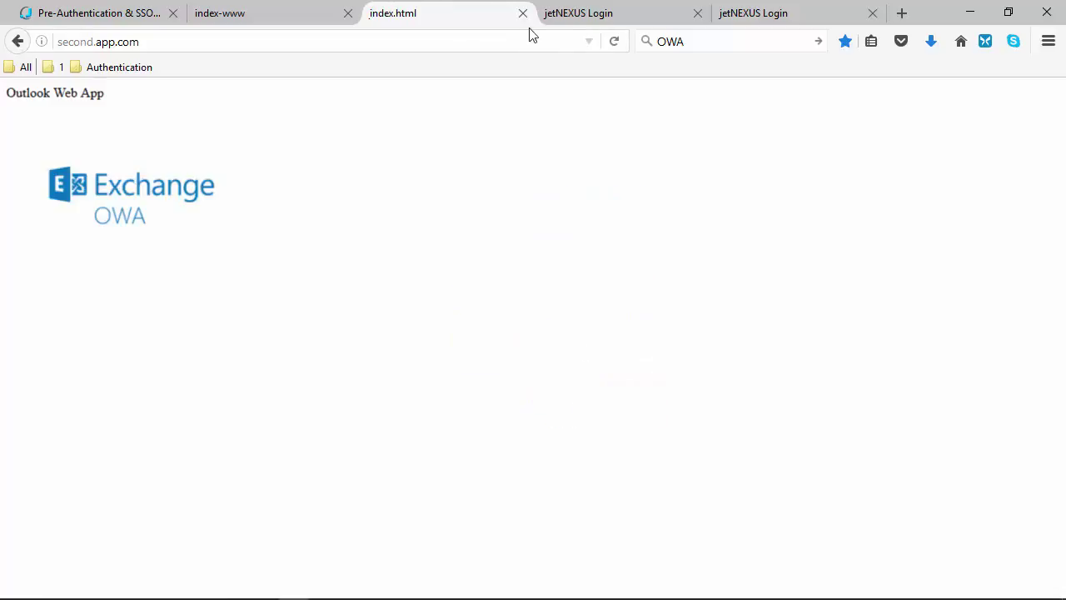
# Step: Compare the domains of third.sso.com and forth.sso.com with the root domain of authentication rule LDAPS-SSO-Rule-2
pyautogui.click(619, 15)
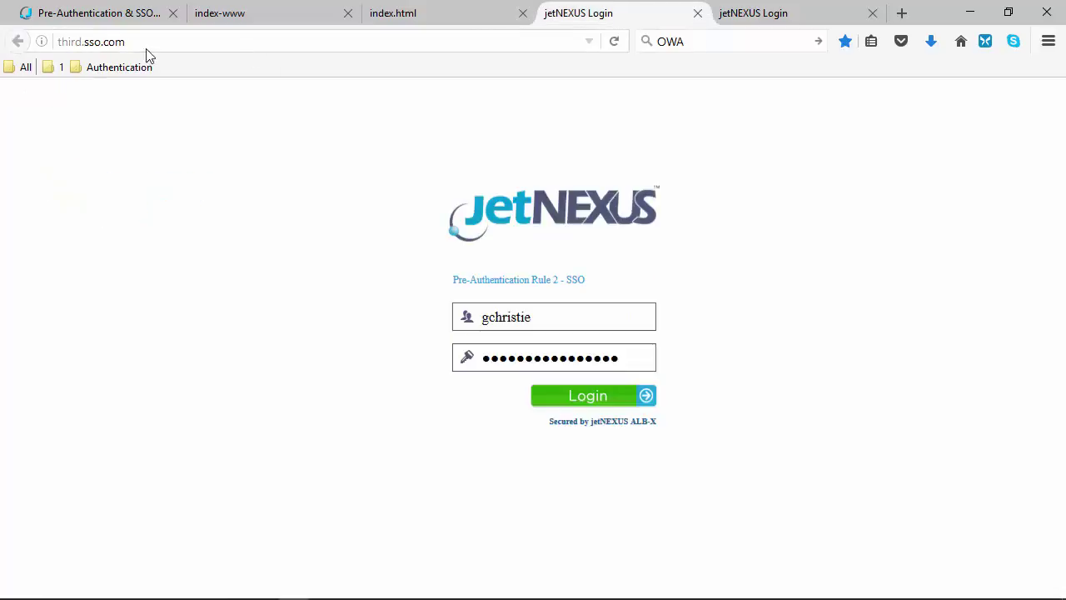
pyautogui.moveTo(85, 41); pyautogui.dragTo(140, 44)
pyautogui.click(111, 16)
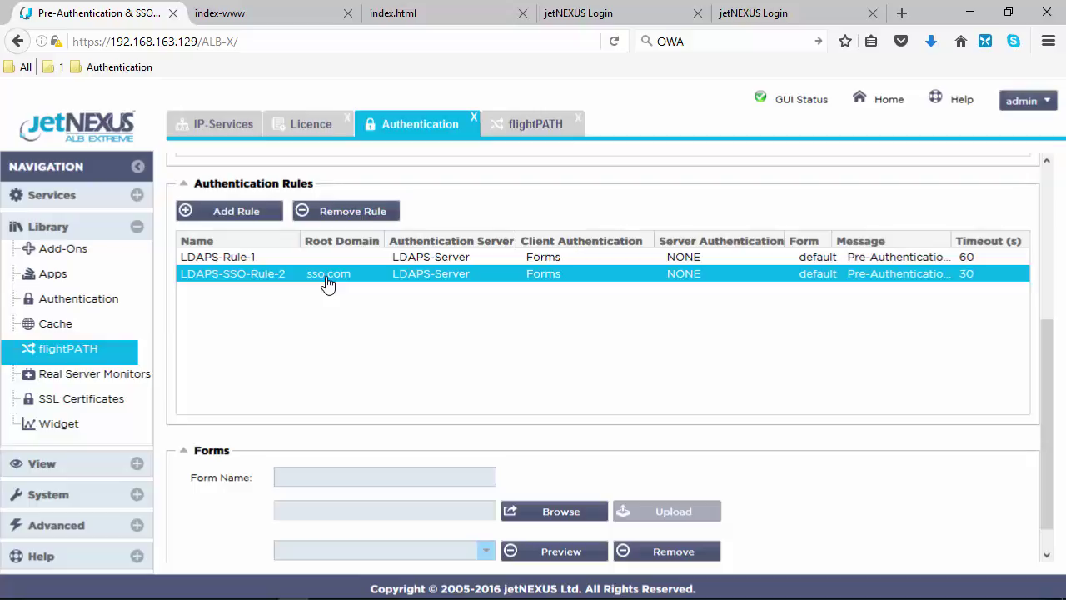
pyautogui.click(633, 21)
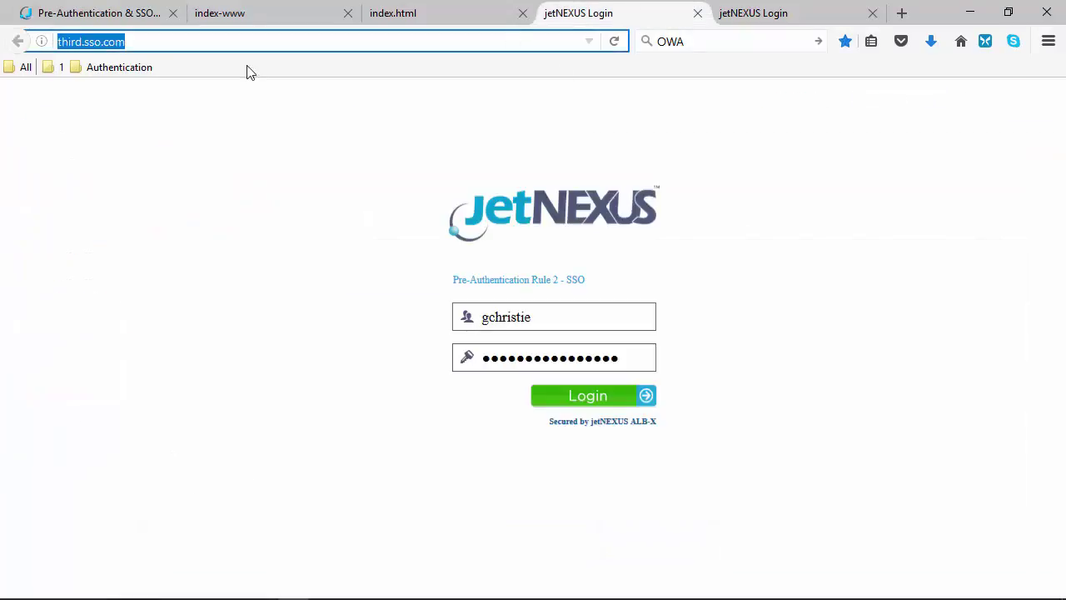
pyautogui.click(798, 15)
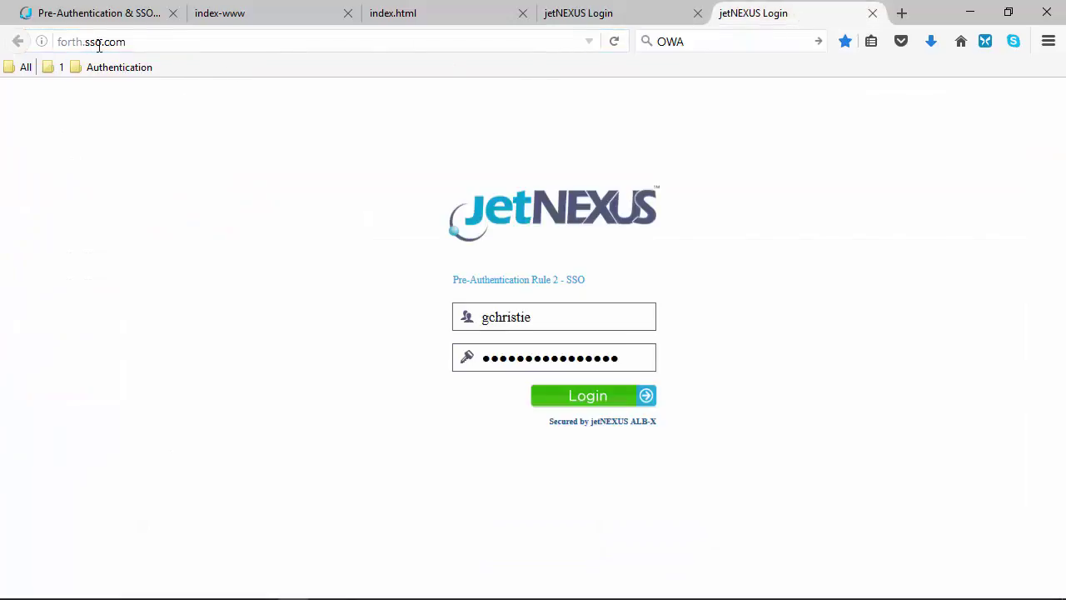
pyautogui.moveTo(86, 42); pyautogui.dragTo(150, 42)
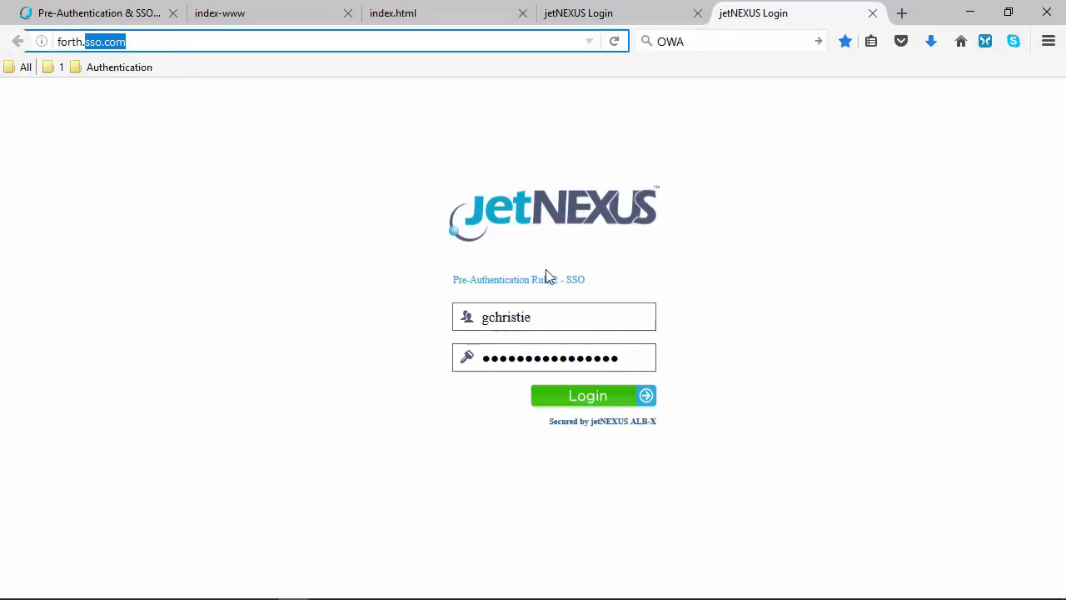
# Step: Log in to forth.sso.com with the prefilled credentials, and reload third.sso.com to test single sign-on
pyautogui.click(588, 397)
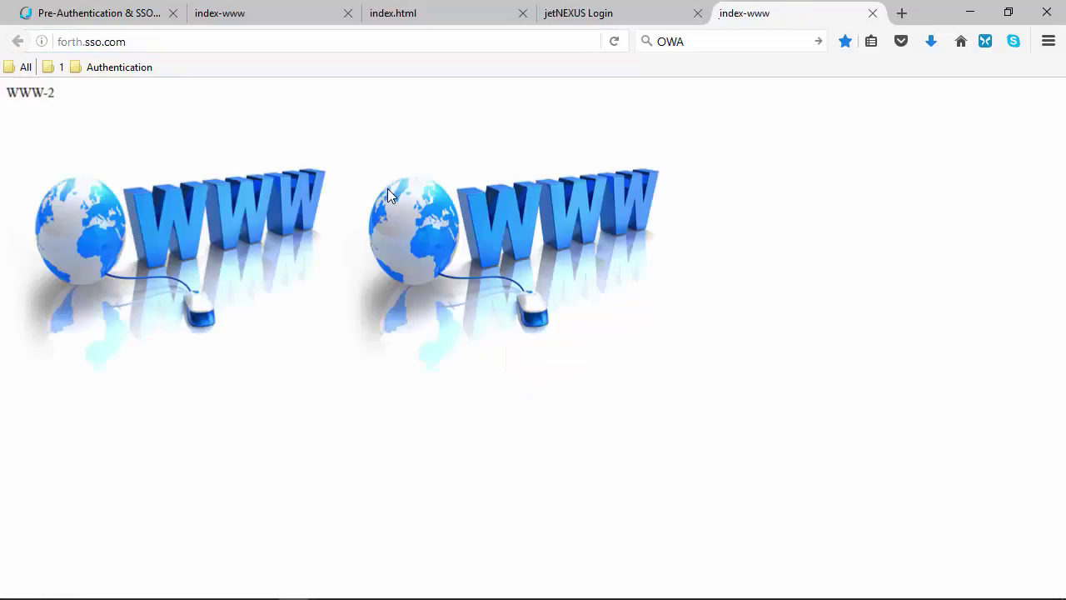
pyautogui.click(633, 11)
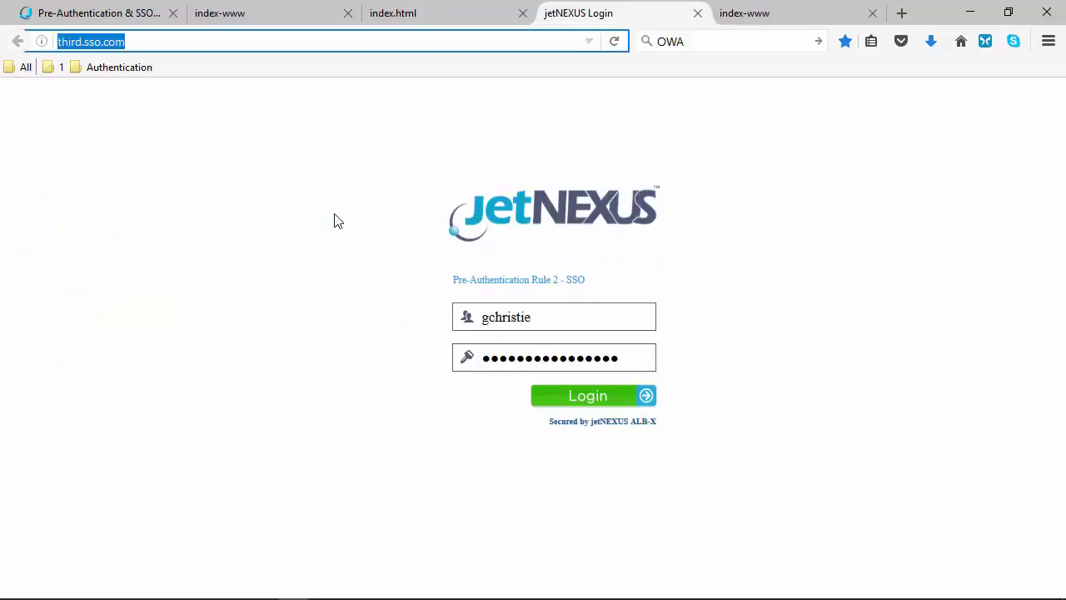
pyautogui.click(616, 43)
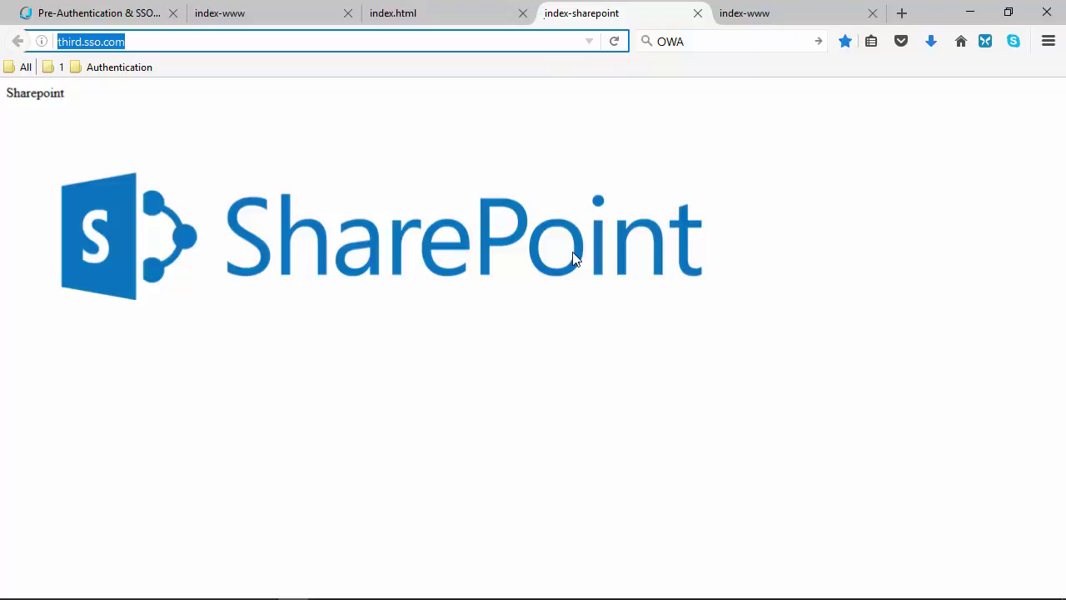
# Step: Review the application pages of first.app.com, third.sso.com and forth.sso.com
pyautogui.click(260, 20)
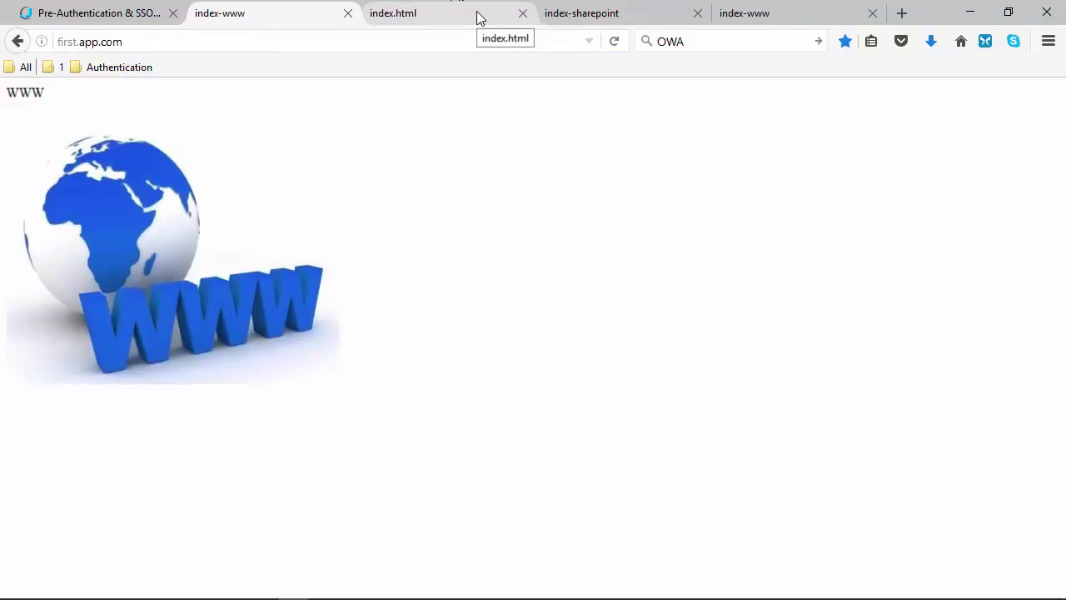
pyautogui.click(589, 18)
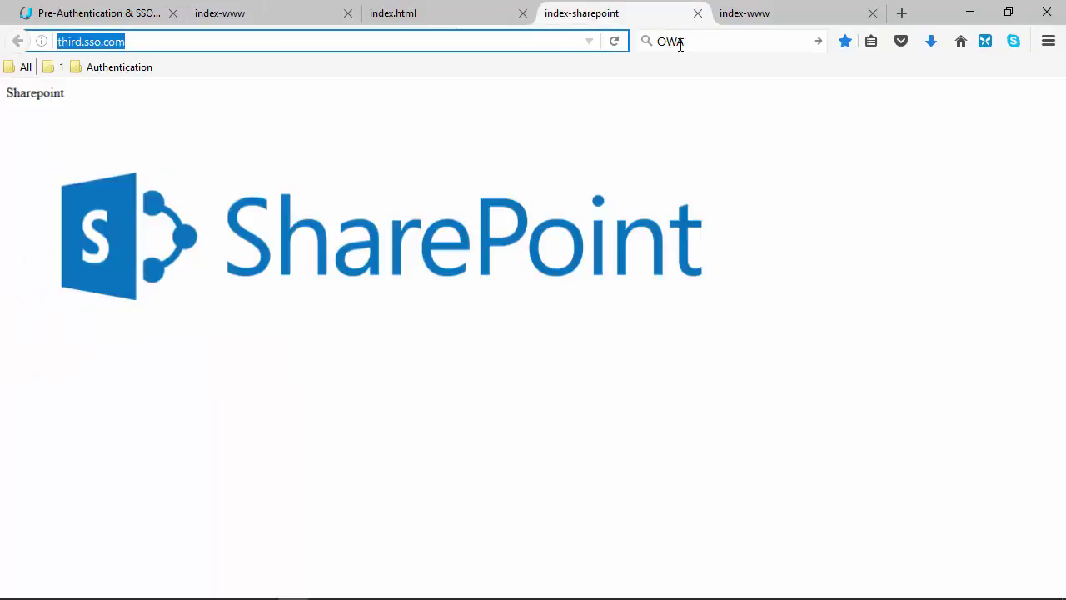
pyautogui.click(763, 19)
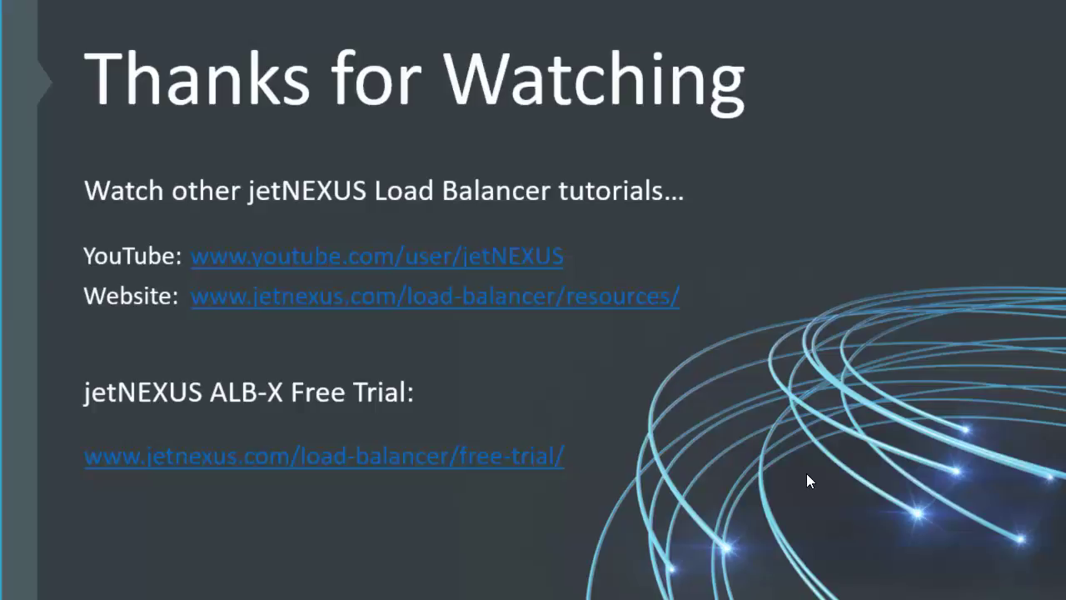